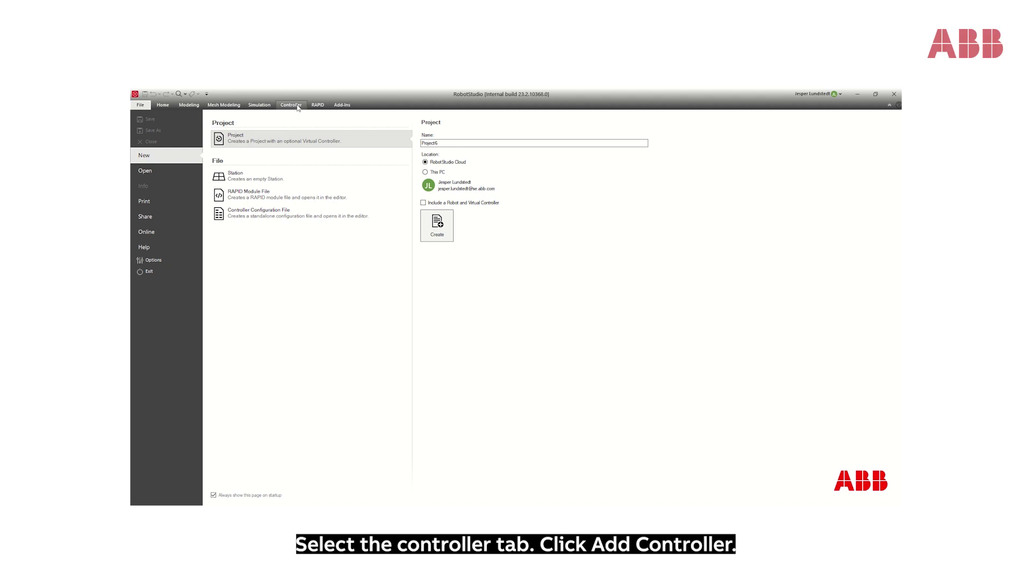
Log in to the GoFa-Wizard controller with its password and request write access.
{"action": "left_click", "coordinate": [298, 108]}
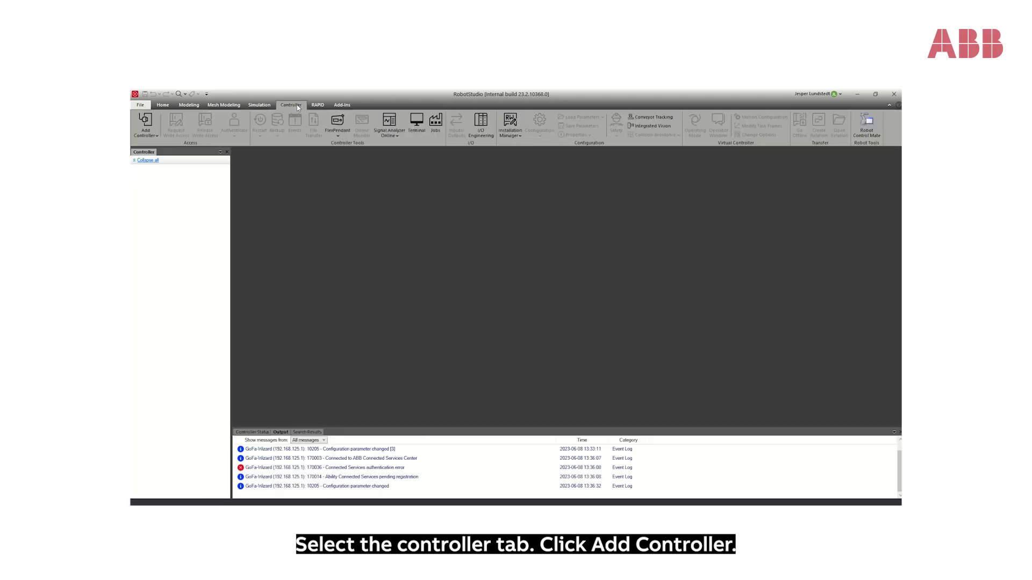
{"action": "left_click", "coordinate": [146, 121]}
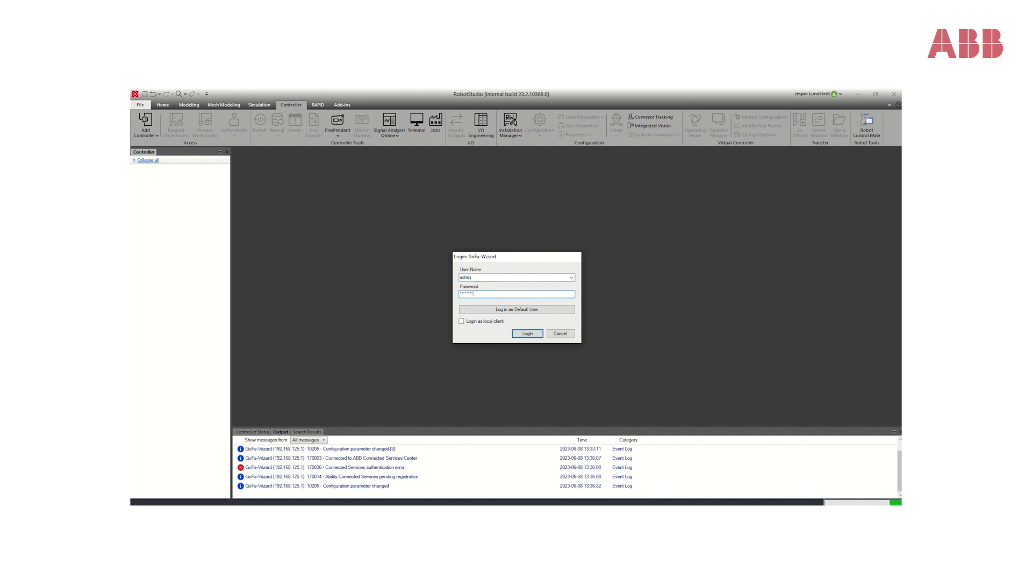
{"action": "key", "text": "Return"}
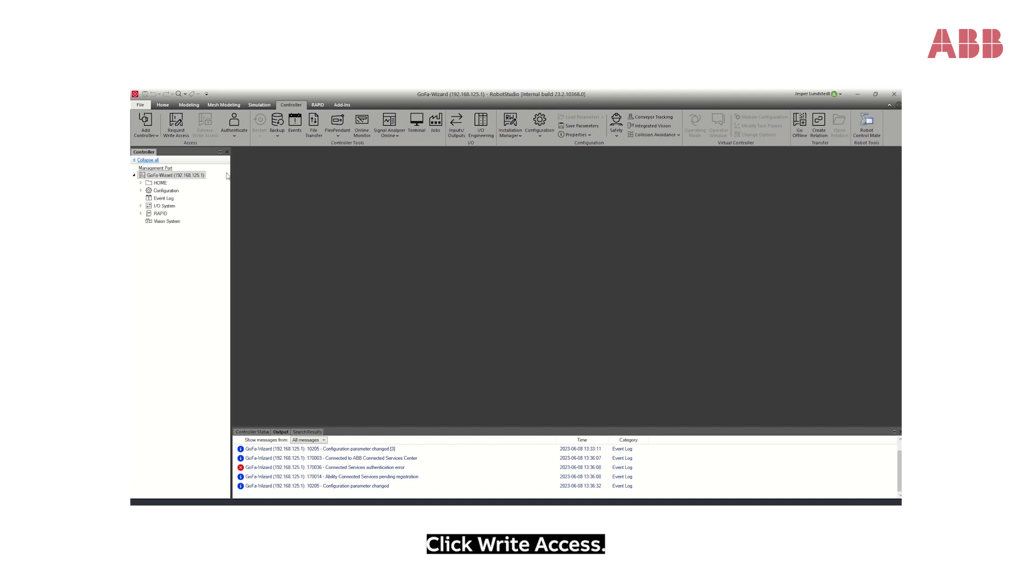
{"action": "left_click", "coordinate": [175, 134]}
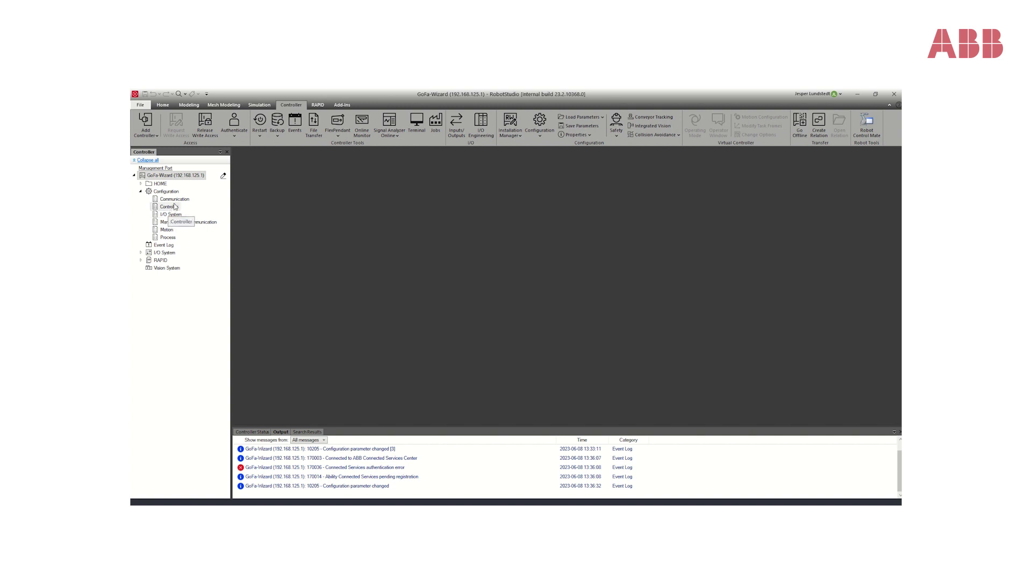
Set RobotWebServices in Firewall Manager to Enable on Public Network: Yes and save it.
{"action": "double_click", "coordinate": [180, 202]}
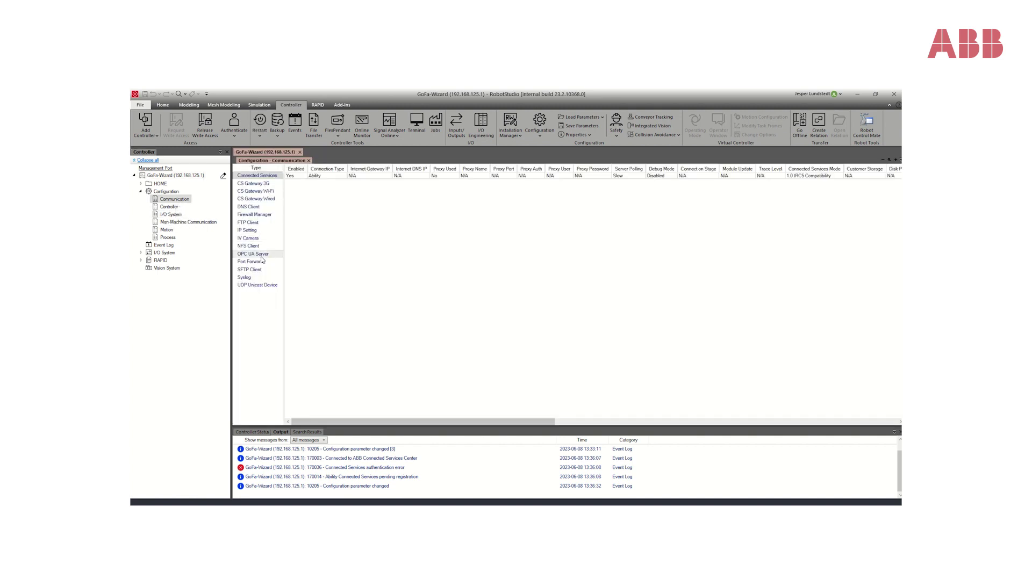
{"action": "left_click", "coordinate": [255, 215]}
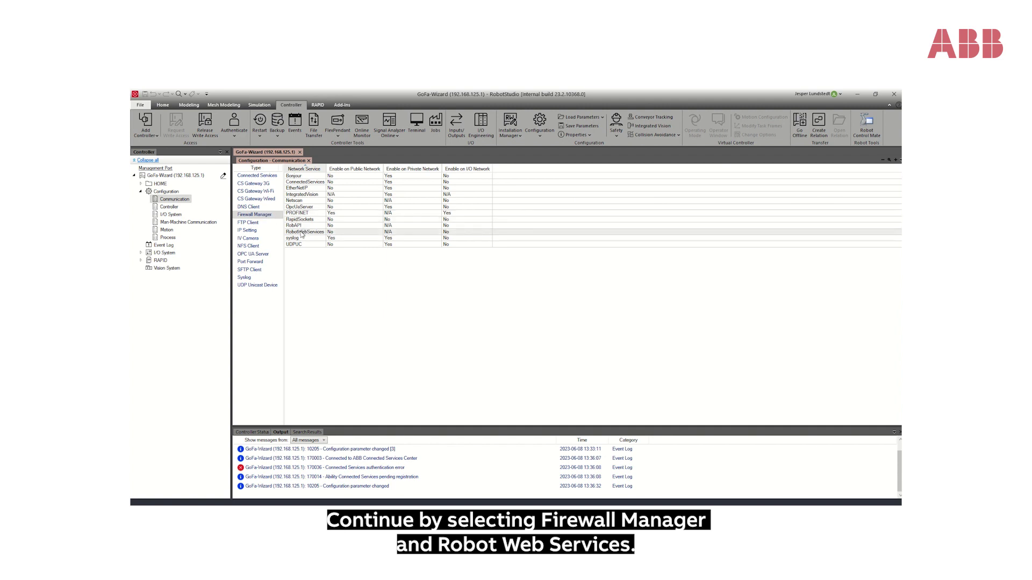
{"action": "double_click", "coordinate": [301, 233]}
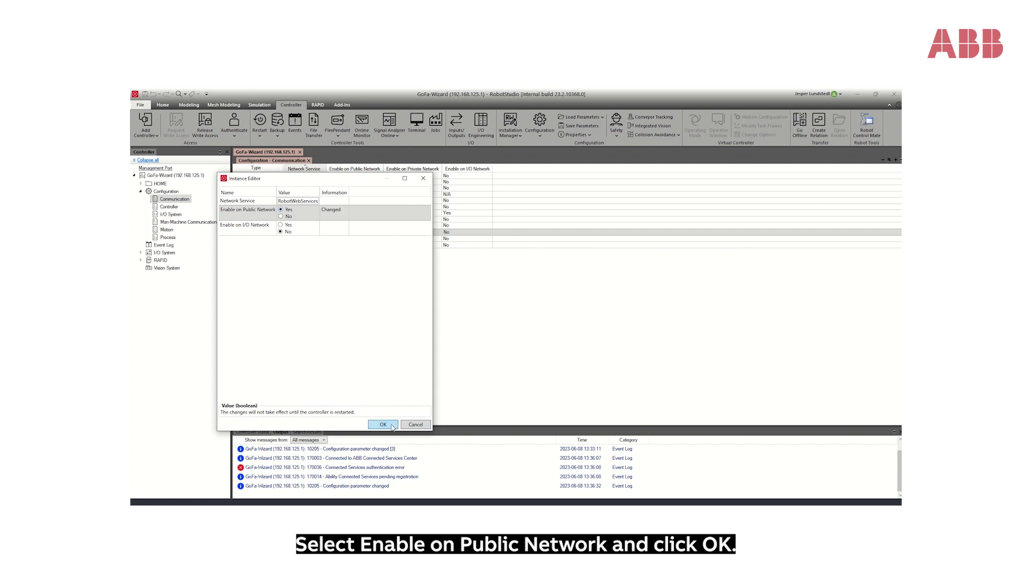
{"action": "left_click", "coordinate": [383, 425]}
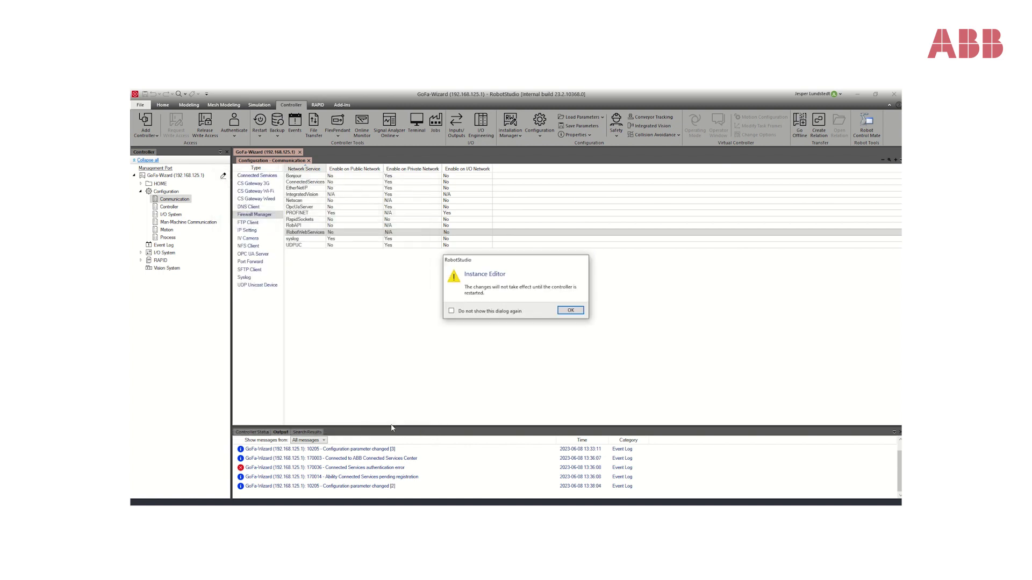
{"action": "left_click", "coordinate": [570, 311]}
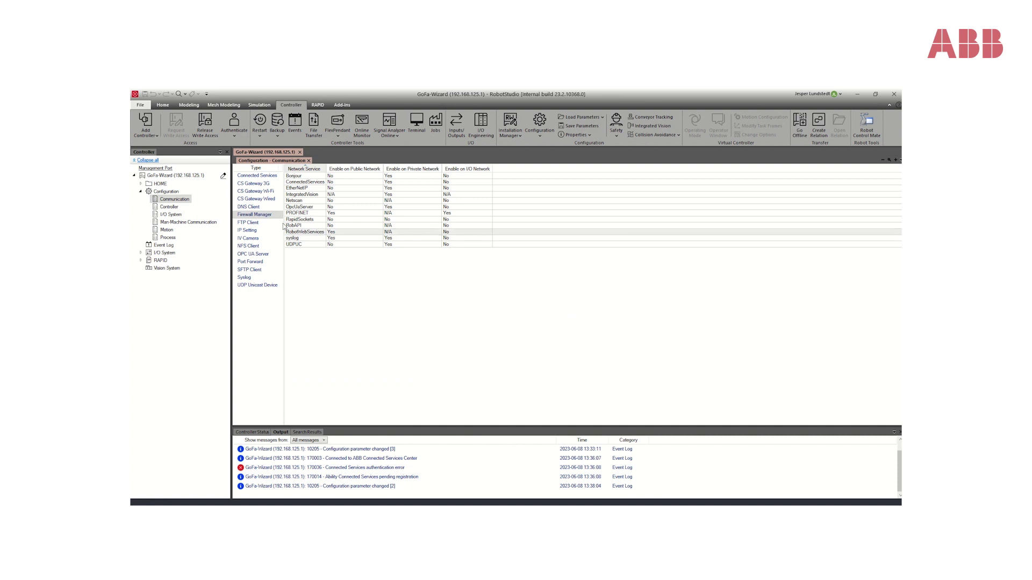
Add a System Input mapping signal EnableSwitch to action Verify Move Robot In Auto.
{"action": "double_click", "coordinate": [173, 207]}
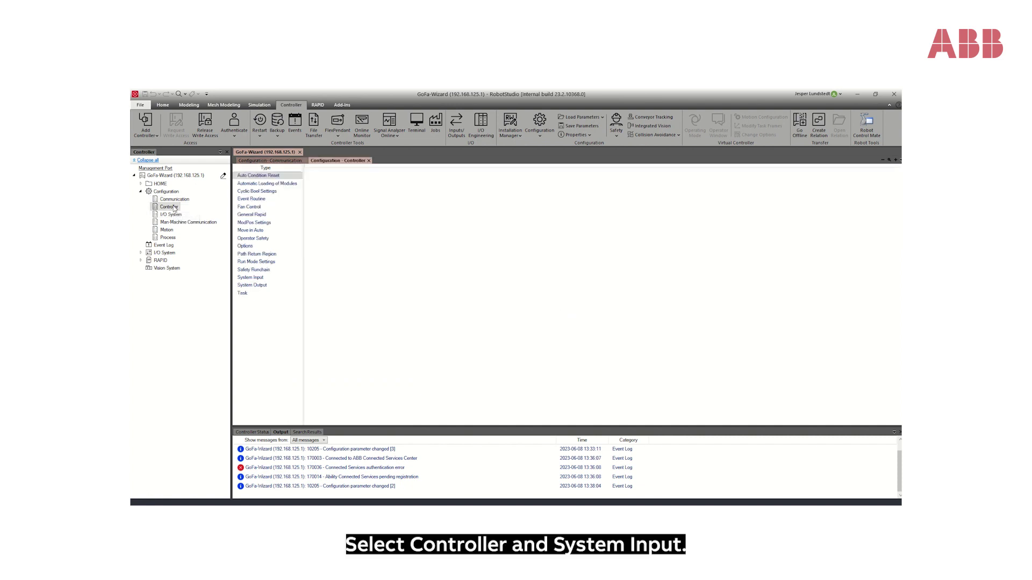
{"action": "left_click", "coordinate": [247, 280]}
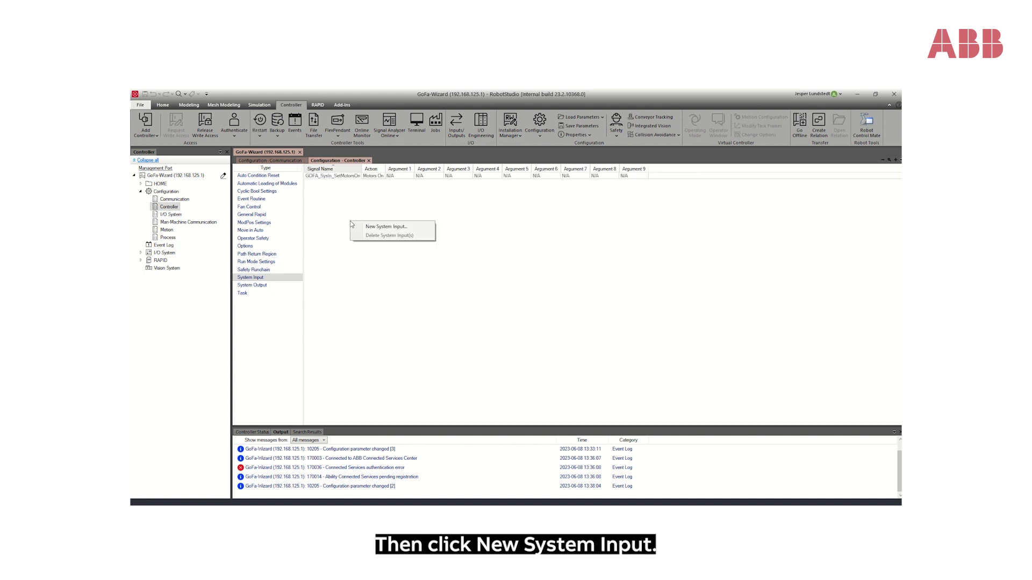
{"action": "left_click", "coordinate": [384, 227]}
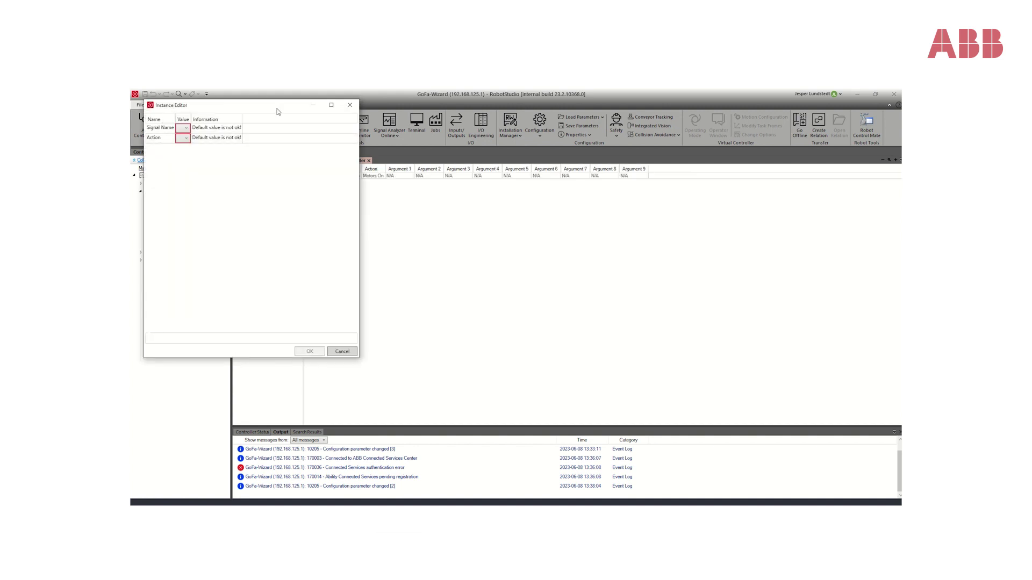
{"action": "left_click_drag", "start_coordinate": [277, 109], "coordinate": [442, 175]}
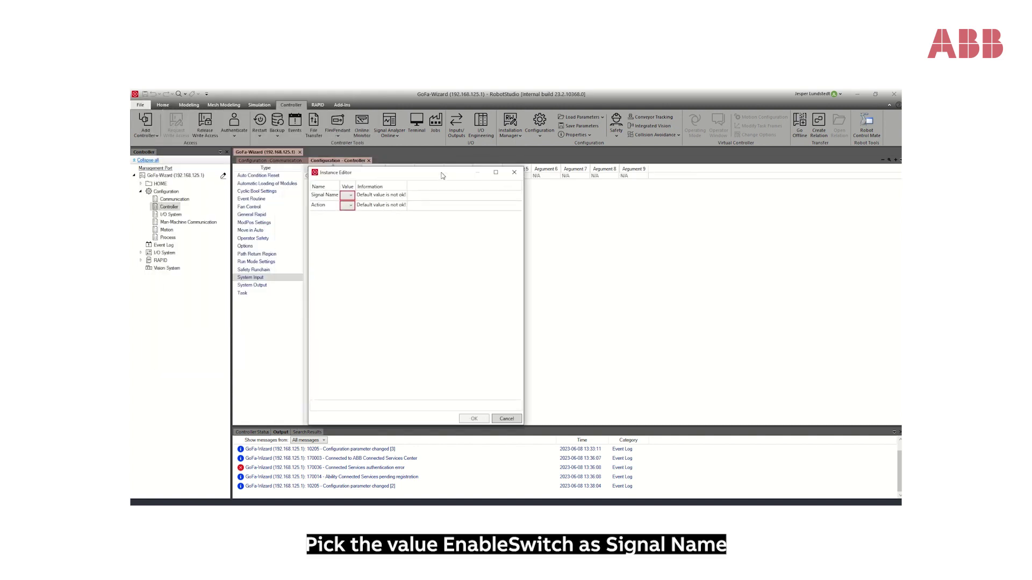
{"action": "left_click", "coordinate": [351, 195]}
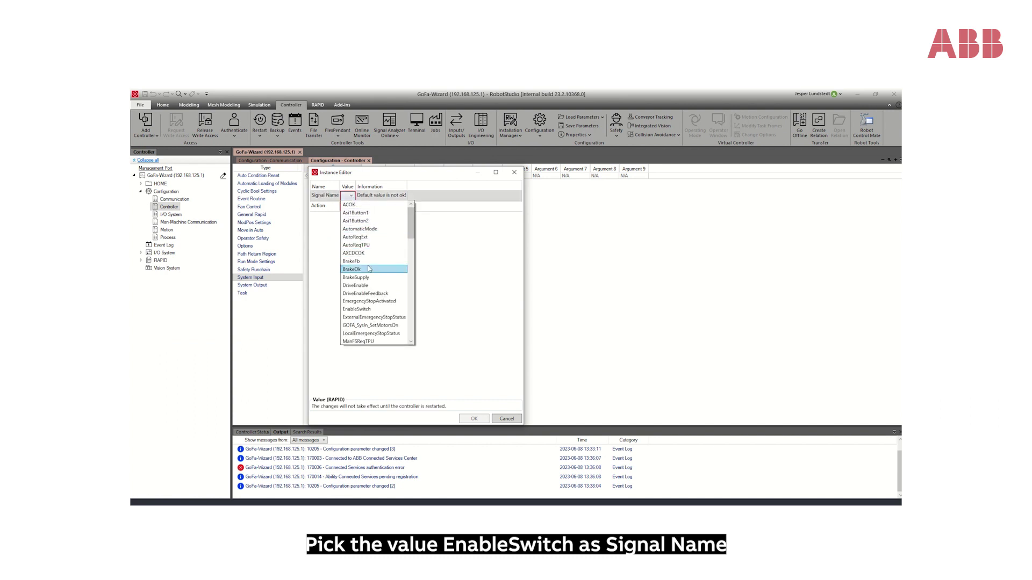
{"action": "left_click", "coordinate": [368, 310]}
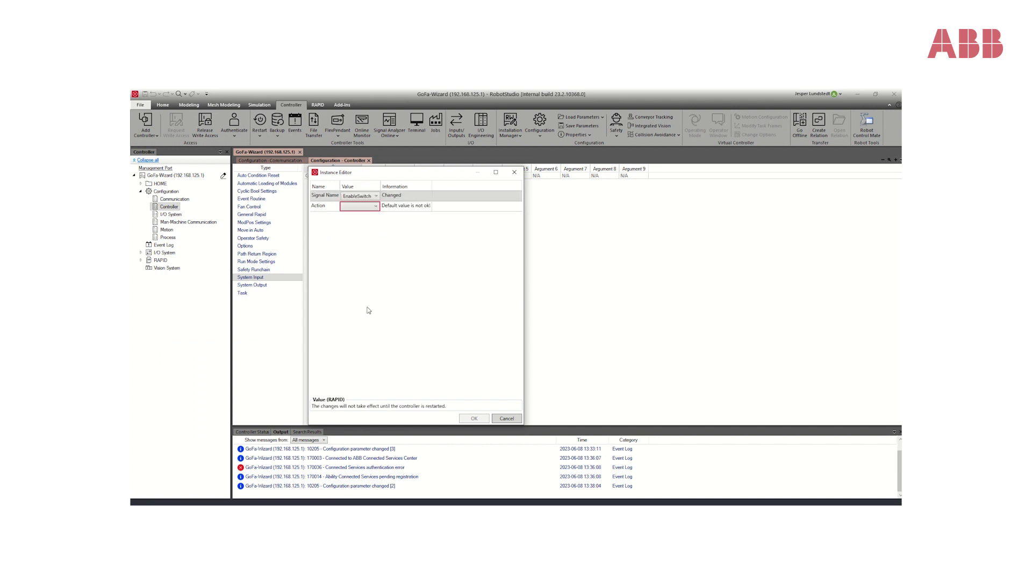
{"action": "left_click", "coordinate": [376, 207]}
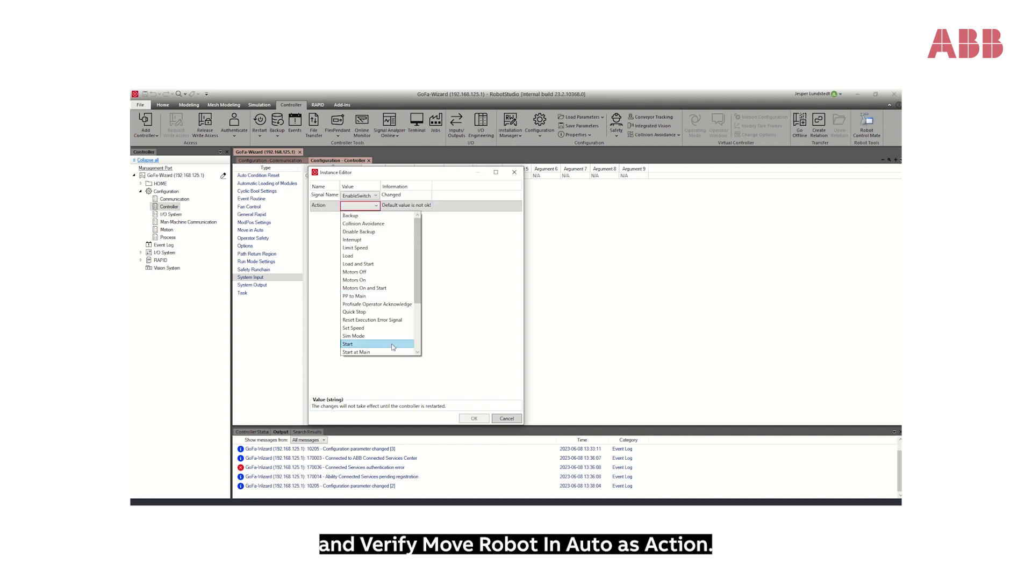
{"action": "left_click_drag", "start_coordinate": [420, 292], "coordinate": [416, 347]}
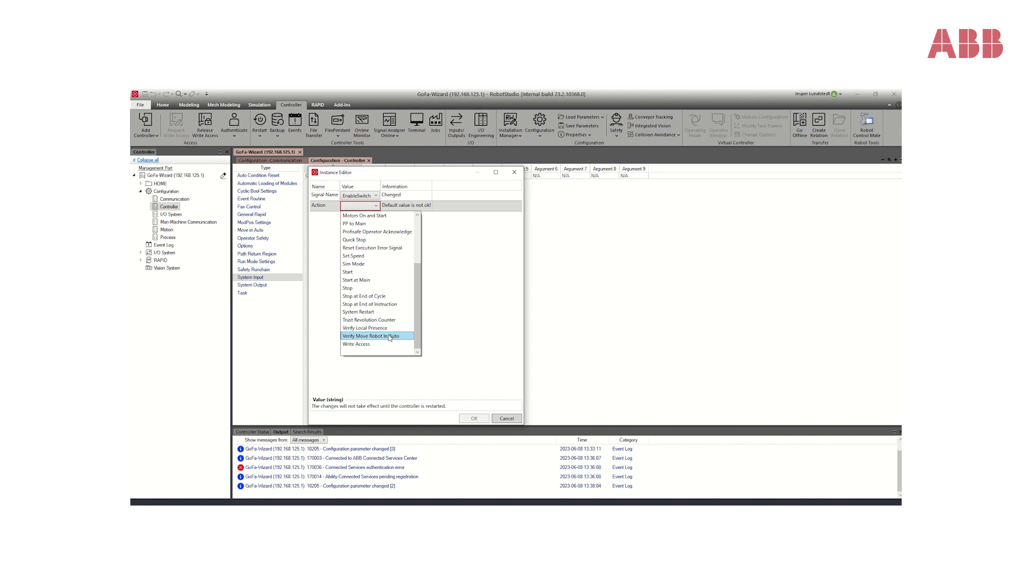
{"action": "left_click", "coordinate": [390, 337]}
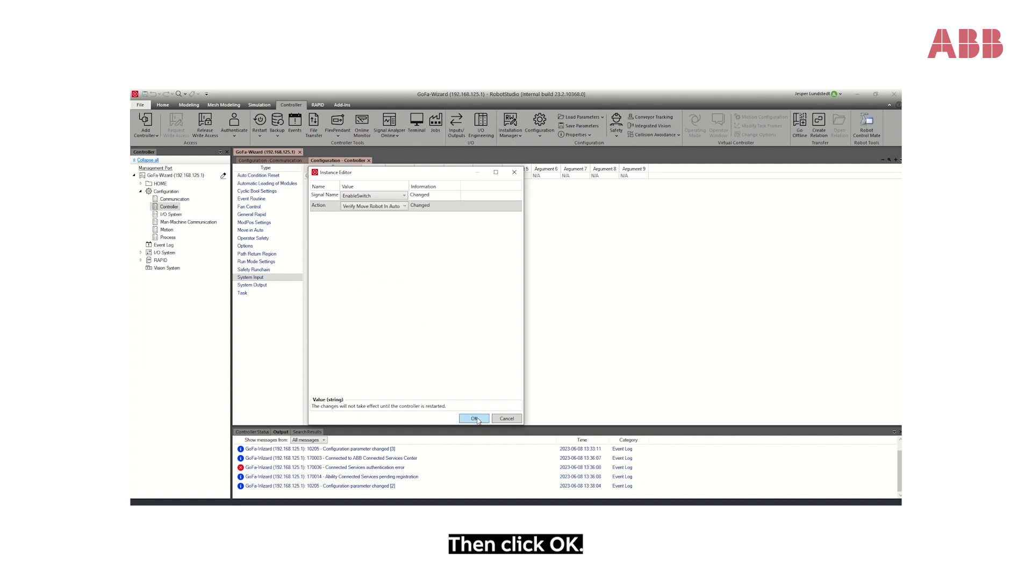
{"action": "left_click", "coordinate": [475, 419]}
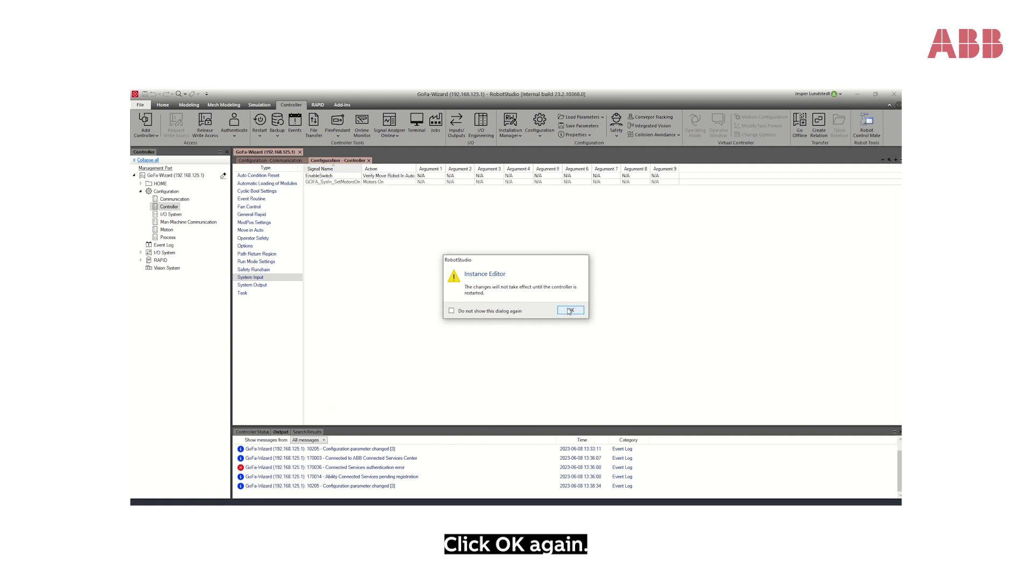
{"action": "left_click", "coordinate": [569, 312]}
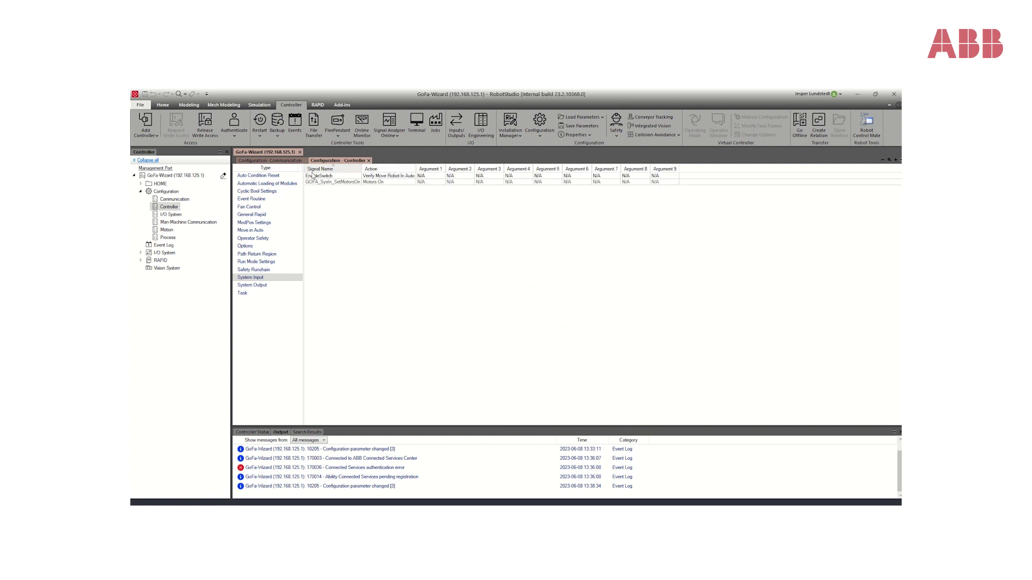
In Edit User Accounts, give the Operator role the Remote Start and Stop in Auto grant.
{"action": "left_click", "coordinate": [240, 141]}
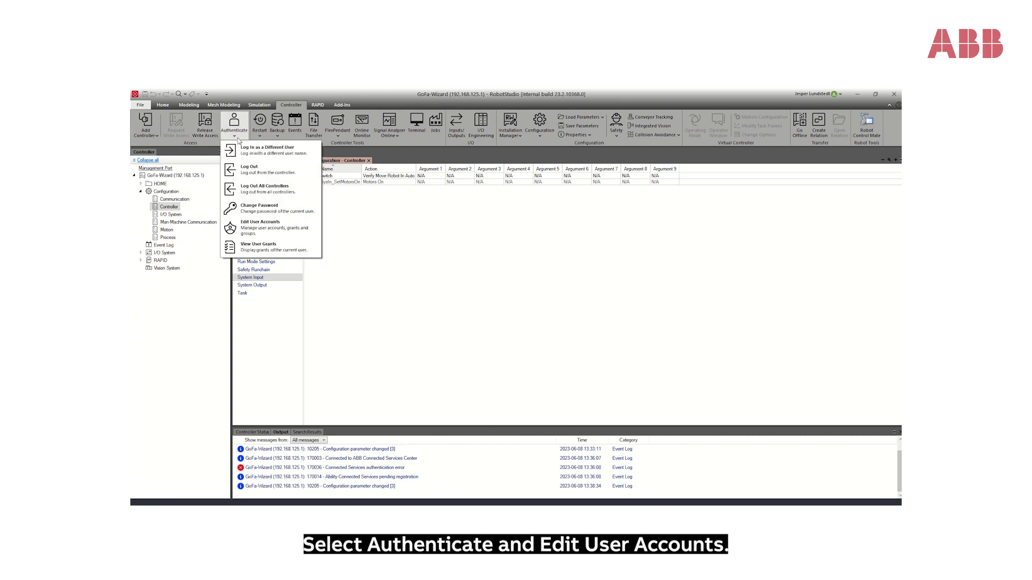
{"action": "left_click", "coordinate": [257, 227]}
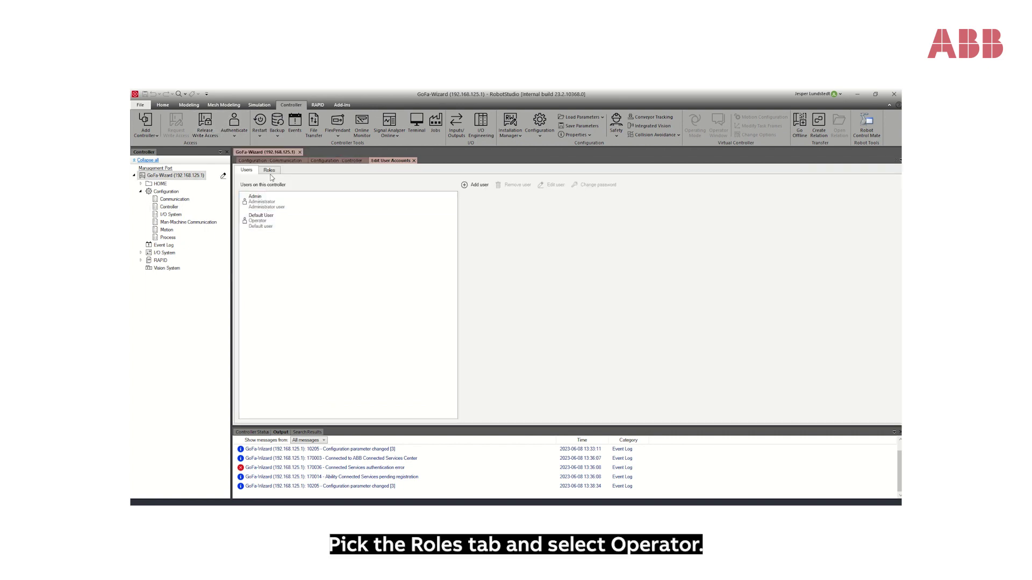
{"action": "left_click", "coordinate": [260, 239]}
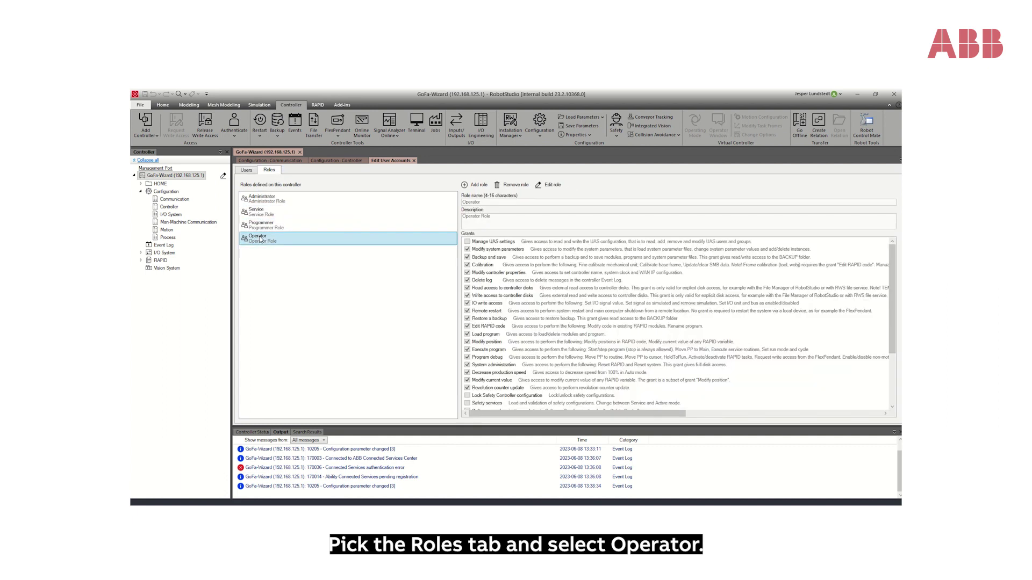
{"action": "left_click", "coordinate": [550, 185]}
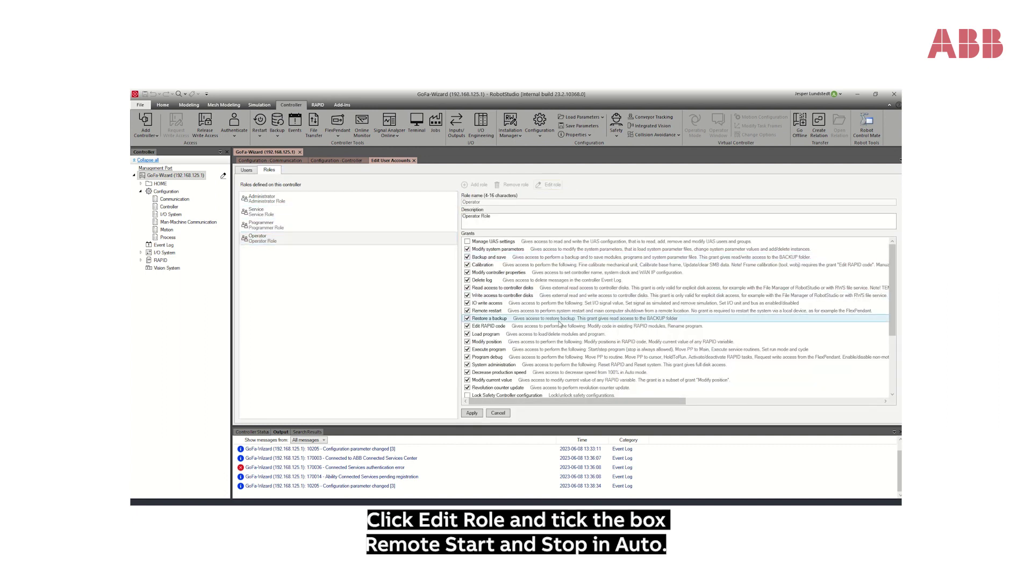
{"action": "scroll", "coordinate": [559, 325], "scroll_direction": "down", "scroll_amount": 4}
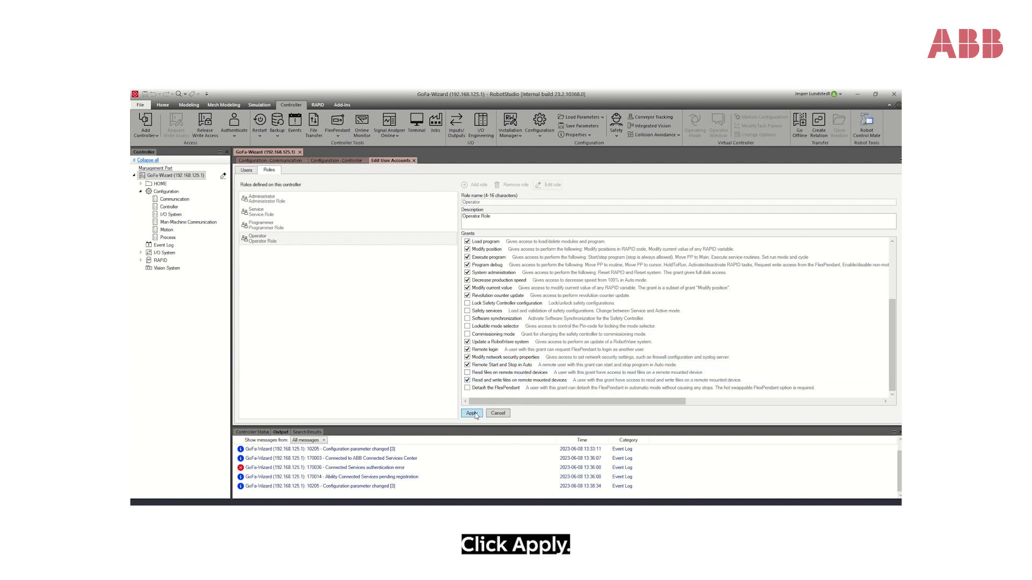
{"action": "left_click", "coordinate": [471, 413]}
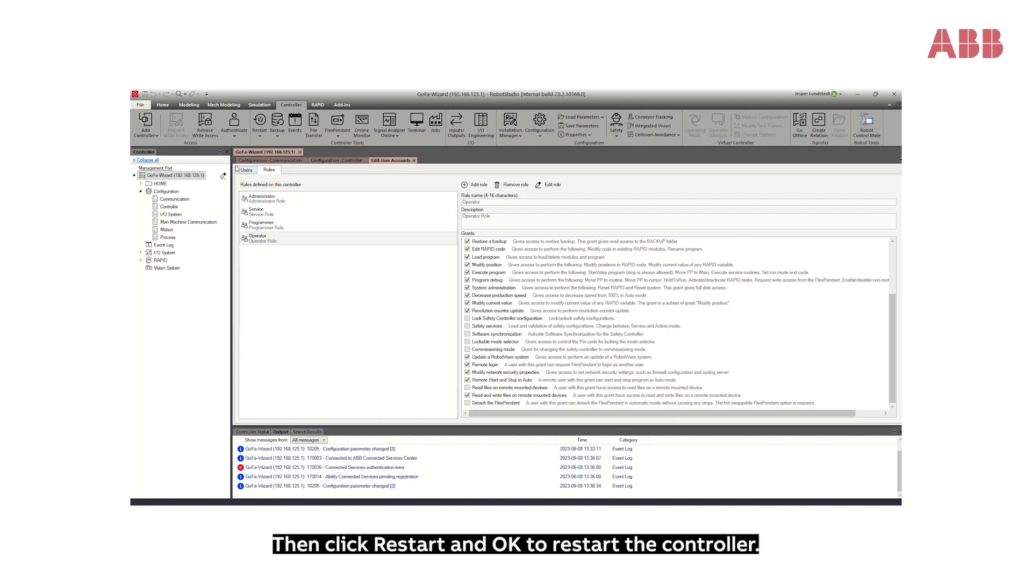
Warm-restart the controller from the Communication configuration view to apply the changes.
{"action": "left_click", "coordinate": [264, 161]}
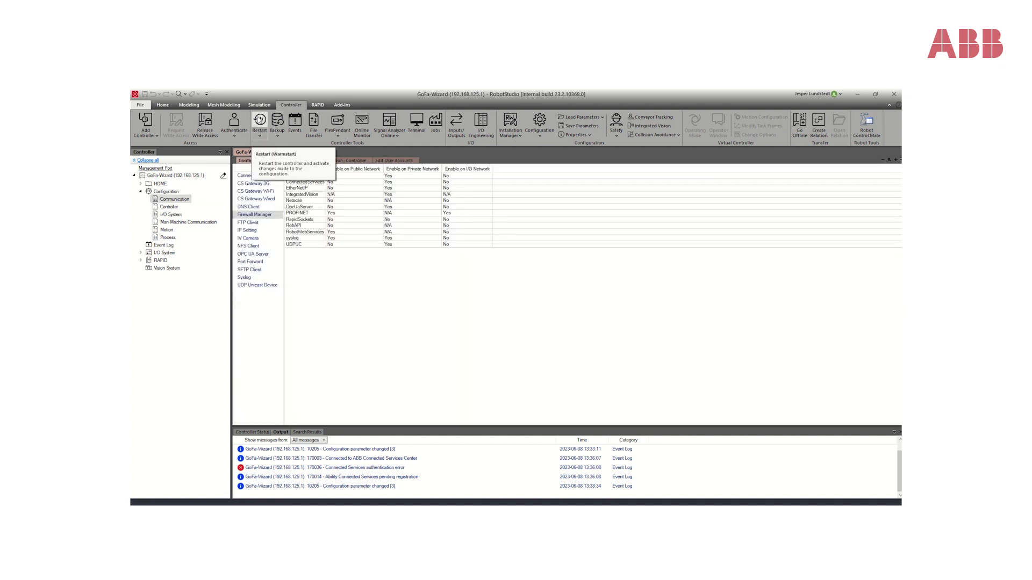
{"action": "left_click", "coordinate": [260, 119]}
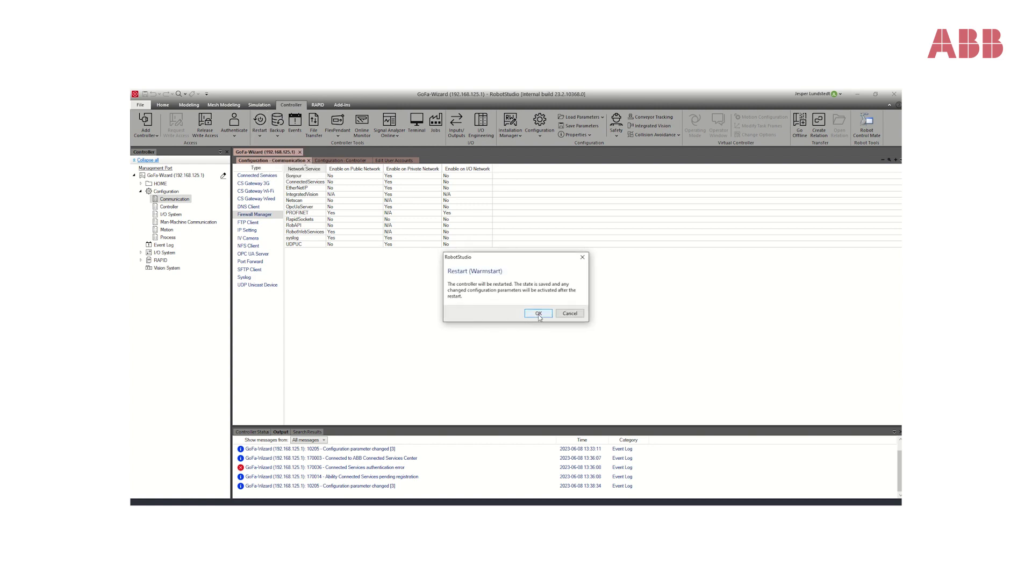
{"action": "left_click", "coordinate": [538, 314]}
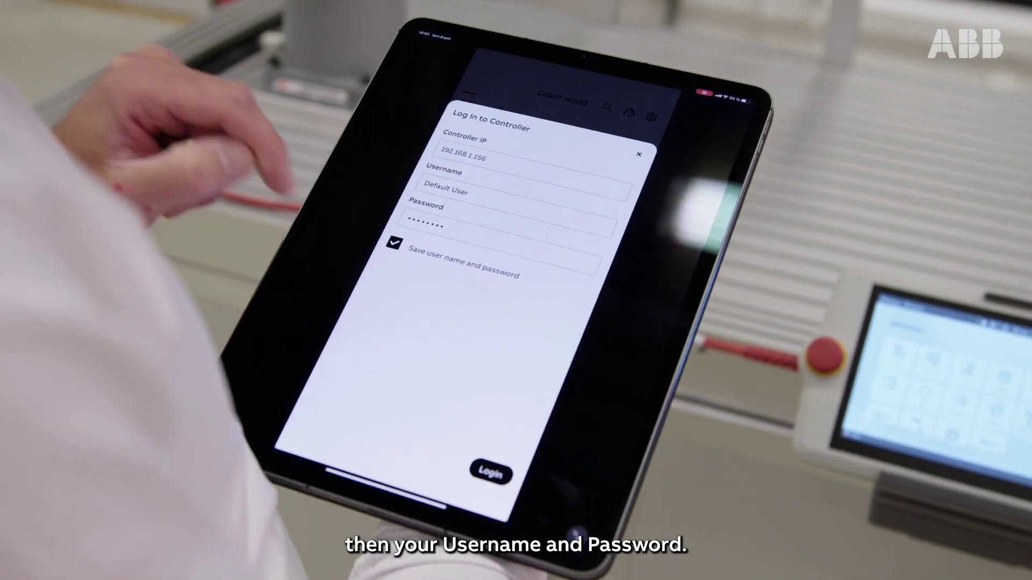
Submit the filled-in controller login to connect the tablet to the GoFa-Wizard cobot.
{"action": "left_click", "coordinate": [489, 471]}
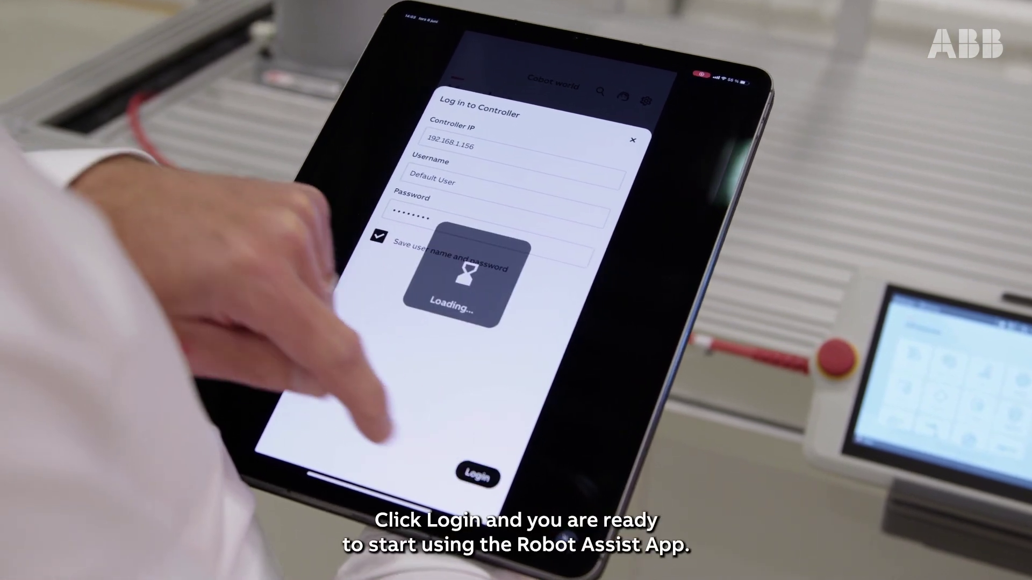